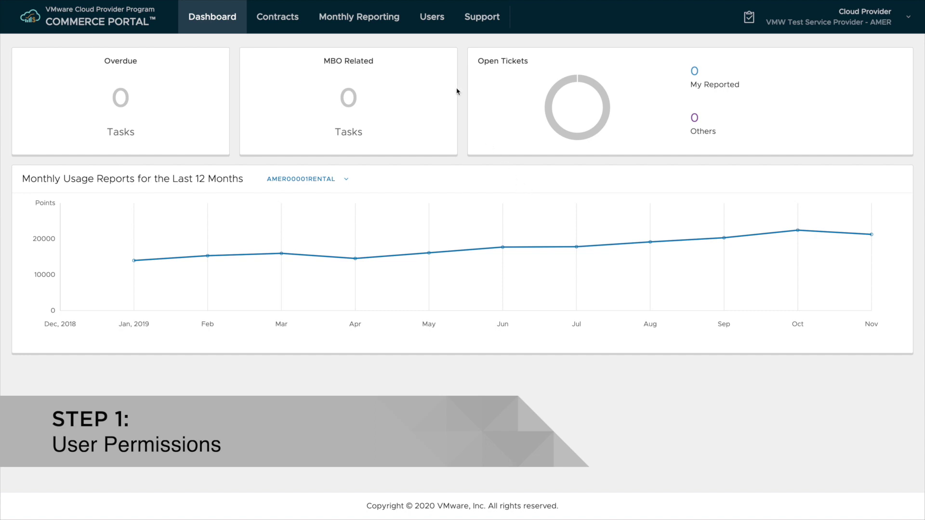
{"action": "left_click", "coordinate": [438, 23]}
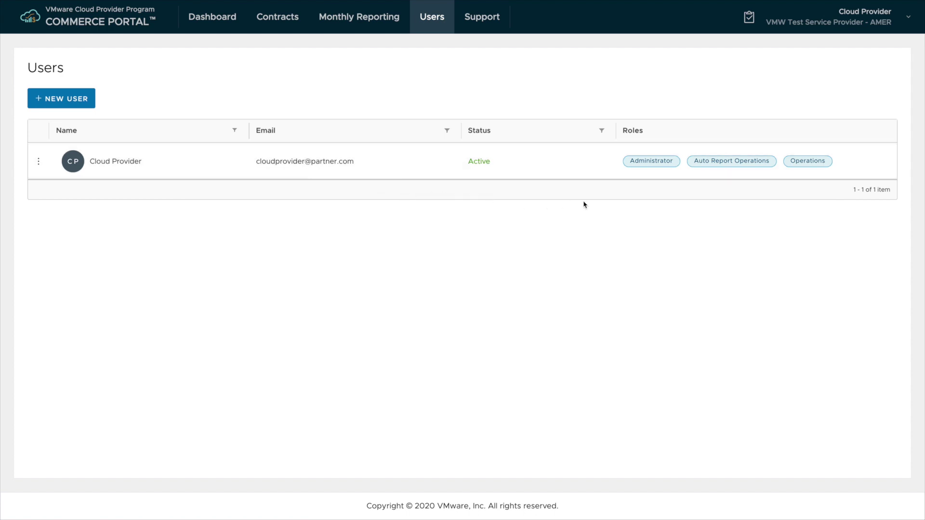
{"action": "mouse_move", "coordinate": [658, 168]}
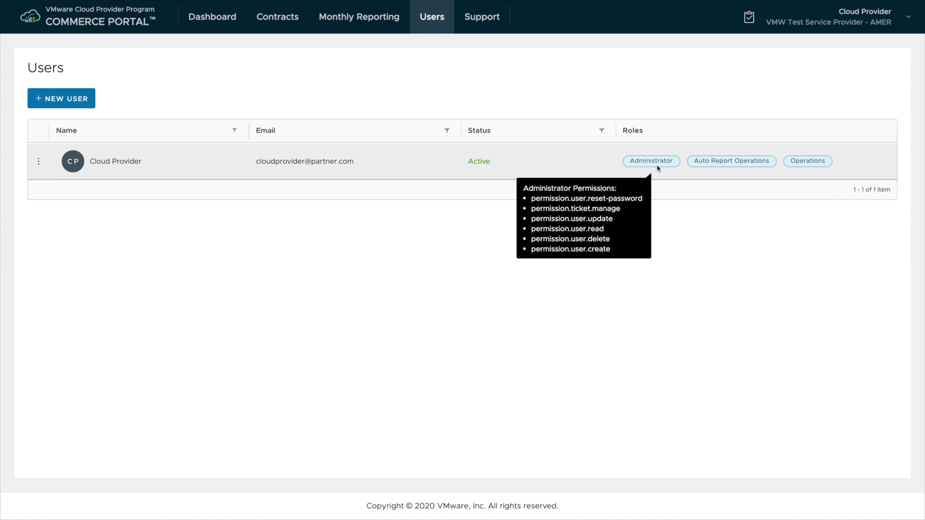
{"action": "mouse_move", "coordinate": [811, 164]}
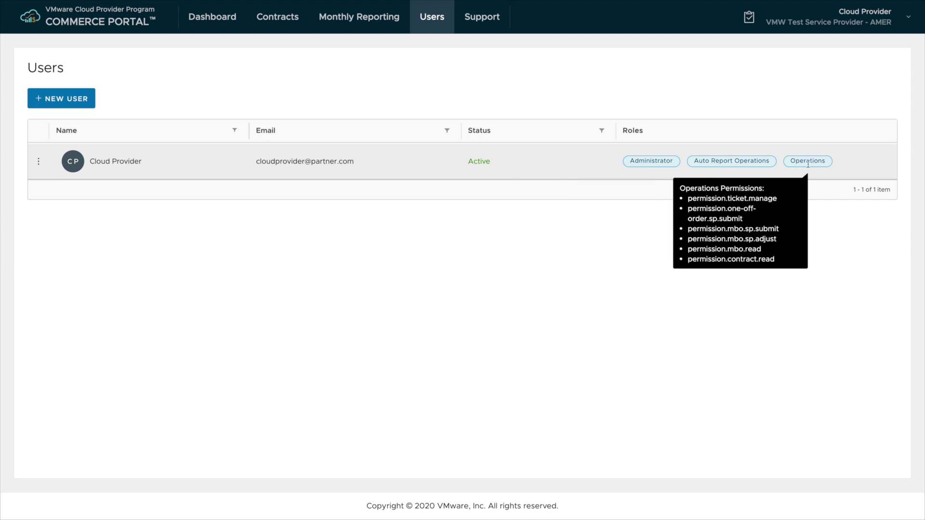
{"action": "mouse_move", "coordinate": [713, 164]}
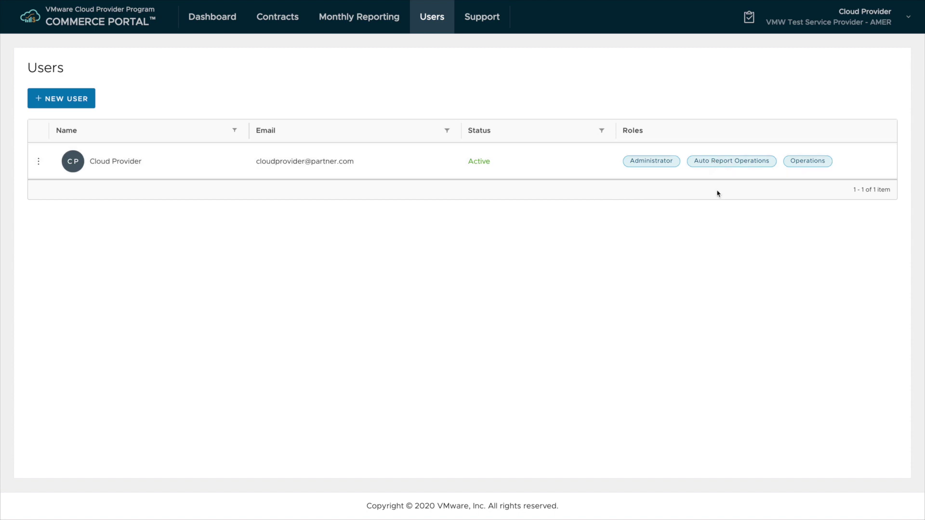
- Begin a new user entry, then open the only contract's Usage Meter Instances, which require Rental auto-reporting opt-in
{"action": "left_click", "coordinate": [76, 108]}
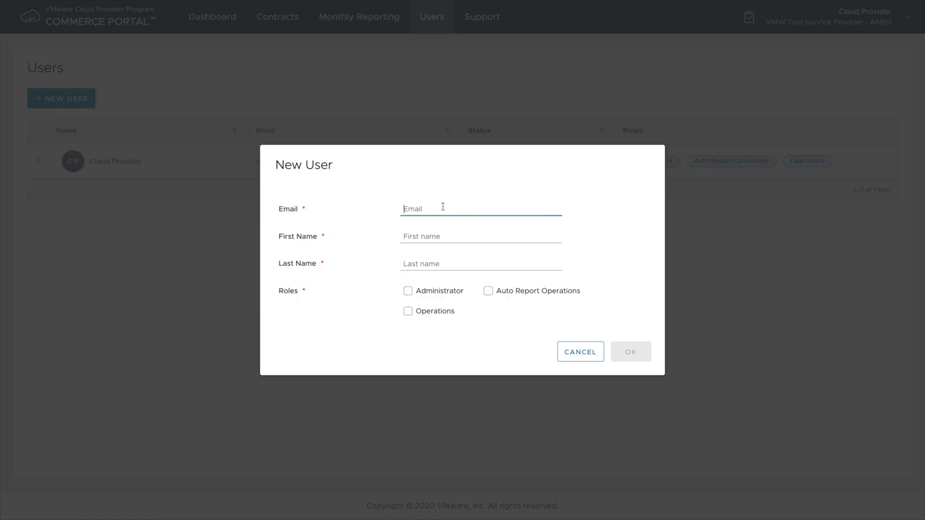
{"action": "type", "text": "user@"}
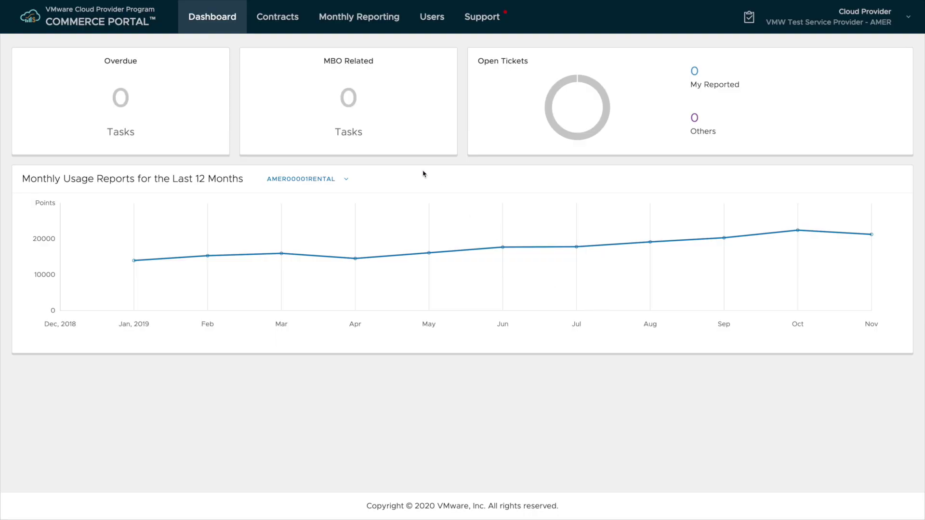
{"action": "left_click", "coordinate": [269, 16]}
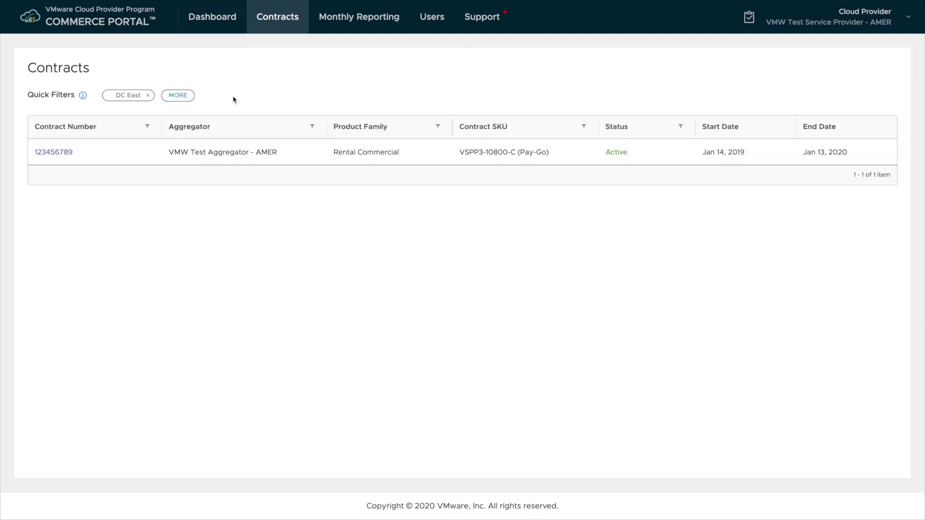
{"action": "left_click", "coordinate": [59, 151]}
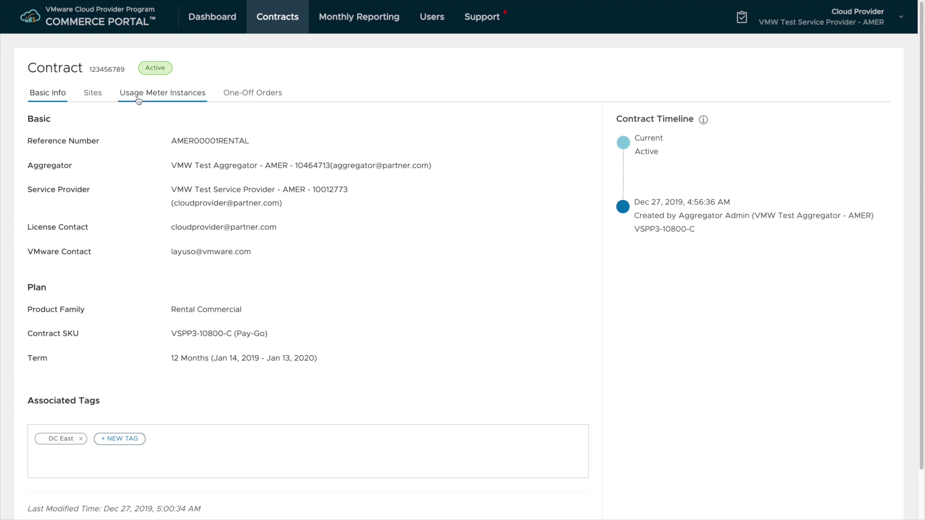
{"action": "left_click", "coordinate": [139, 99]}
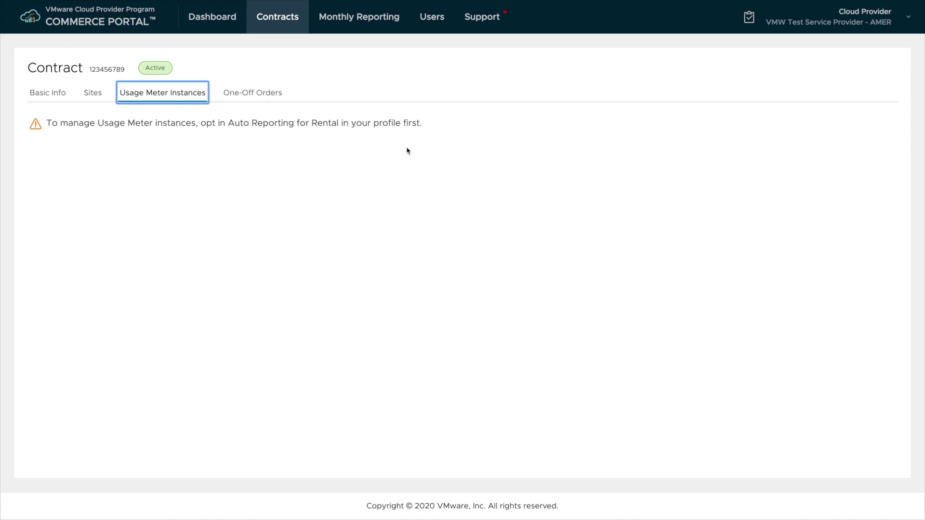
- Open the signed-in user's Profile page, showing Auto Reporting for Rental set to No
{"action": "left_click", "coordinate": [909, 20]}
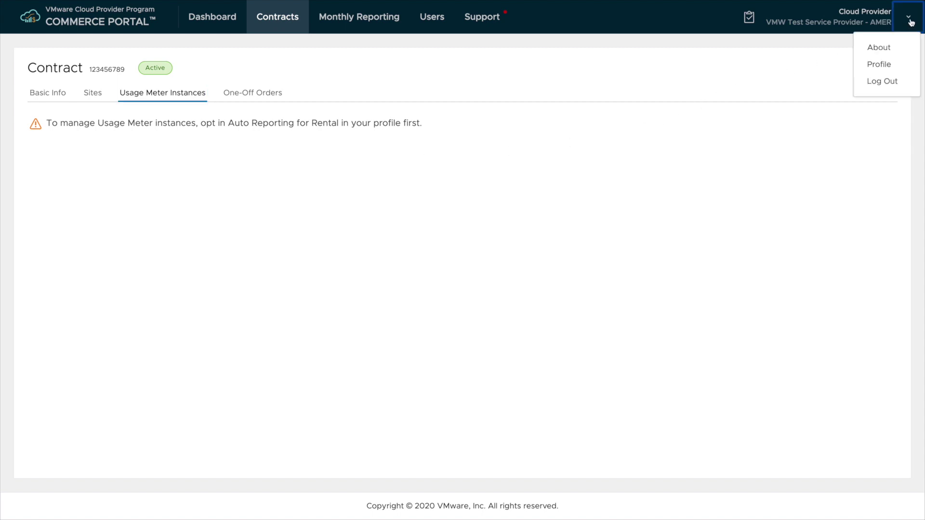
{"action": "left_click", "coordinate": [891, 65]}
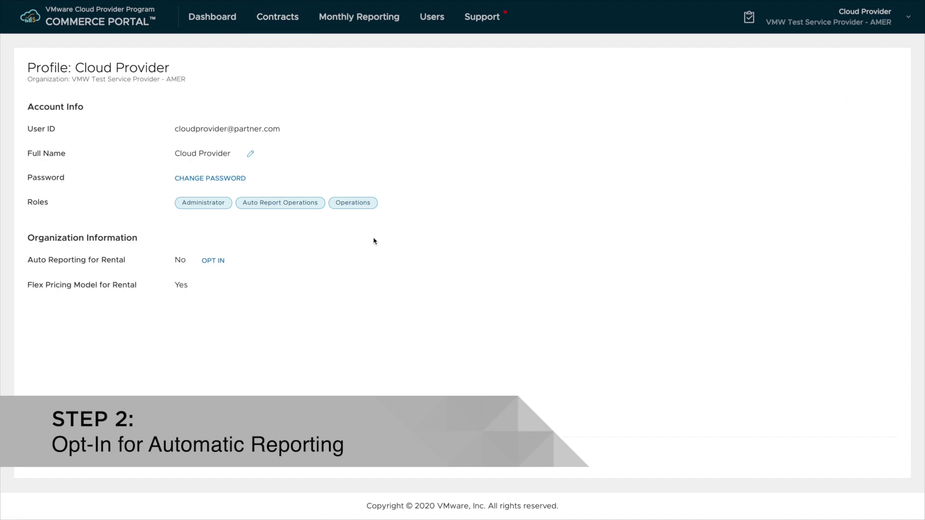
{"action": "mouse_move", "coordinate": [284, 206]}
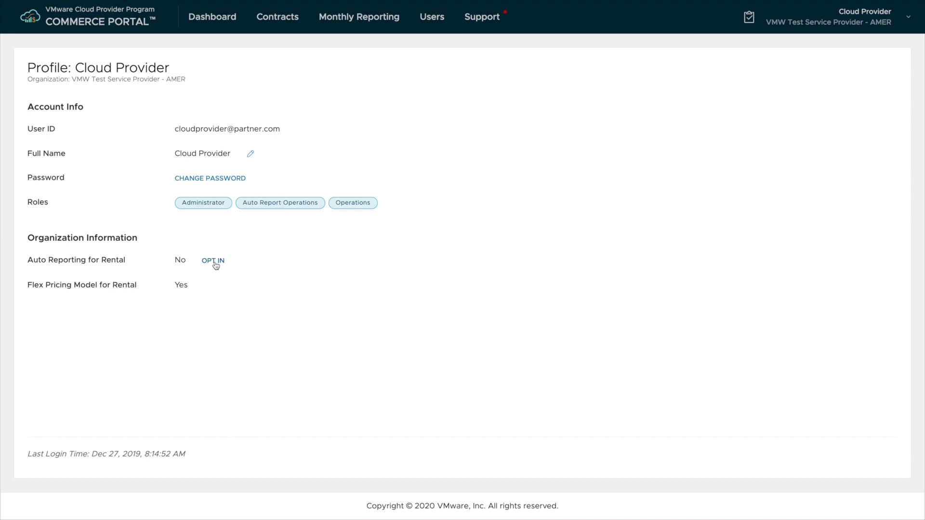
- Opt into Auto Reporting for Rental, confirming with the account password and consenting to vCloud Usage Insight
{"action": "left_click", "coordinate": [213, 261]}
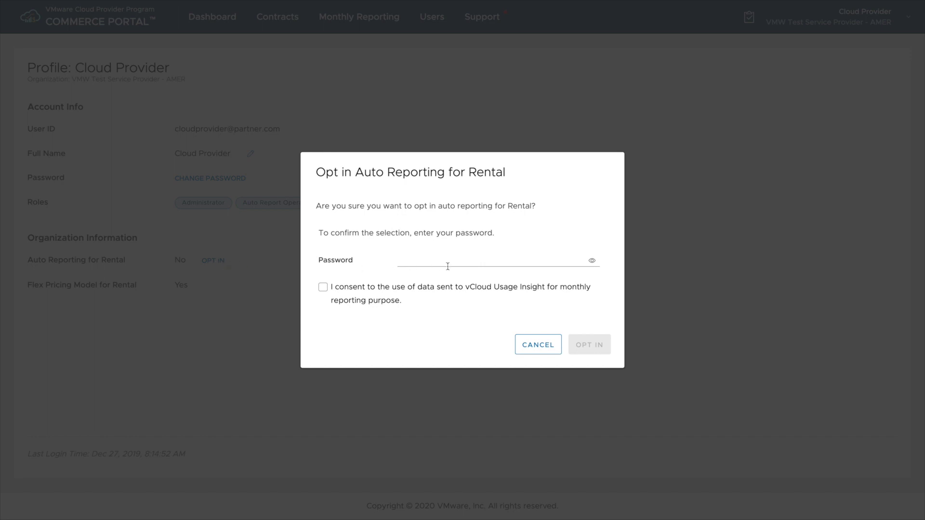
{"action": "left_click", "coordinate": [457, 261]}
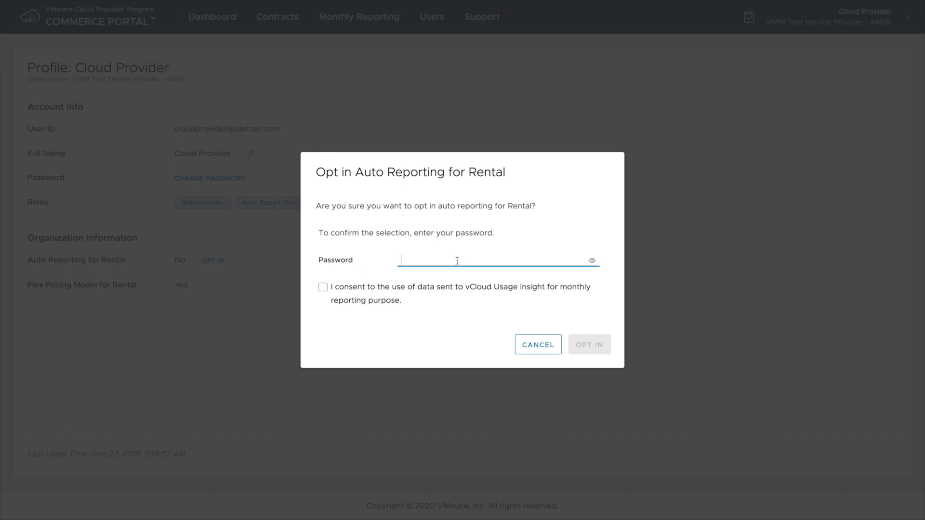
{"action": "key", "text": "ctrl+v"}
{"action": "left_click", "coordinate": [323, 288]}
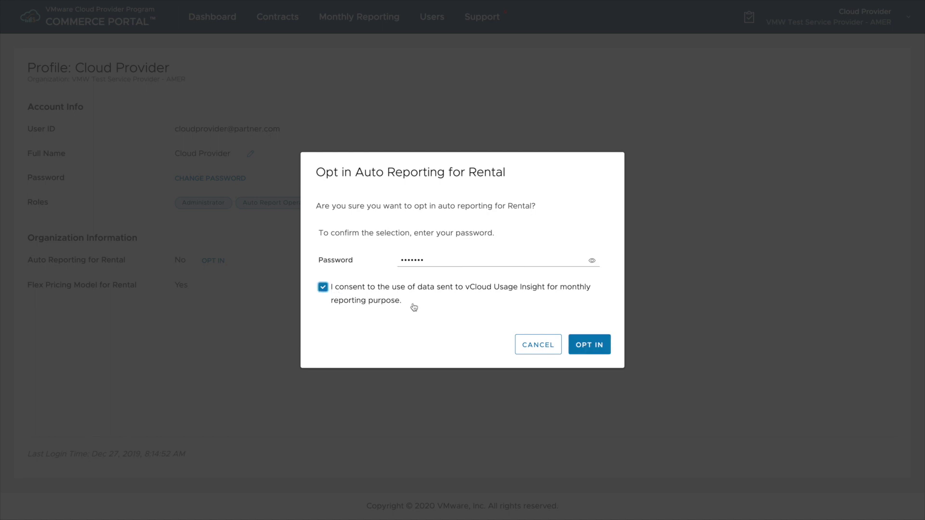
{"action": "left_click", "coordinate": [602, 348]}
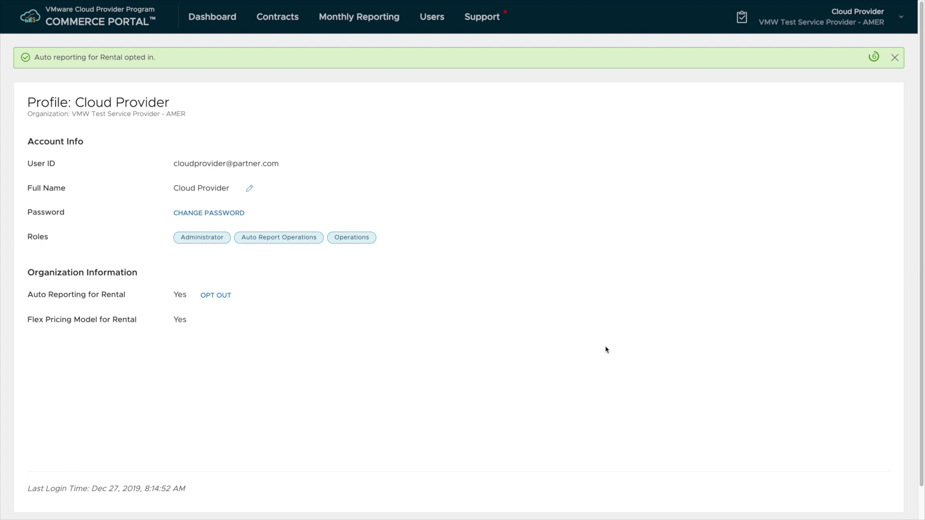
- Return to the contract's Usage Meter Instances and dismiss the 'No message available' error
{"action": "left_click", "coordinate": [277, 22]}
{"action": "left_click", "coordinate": [47, 155]}
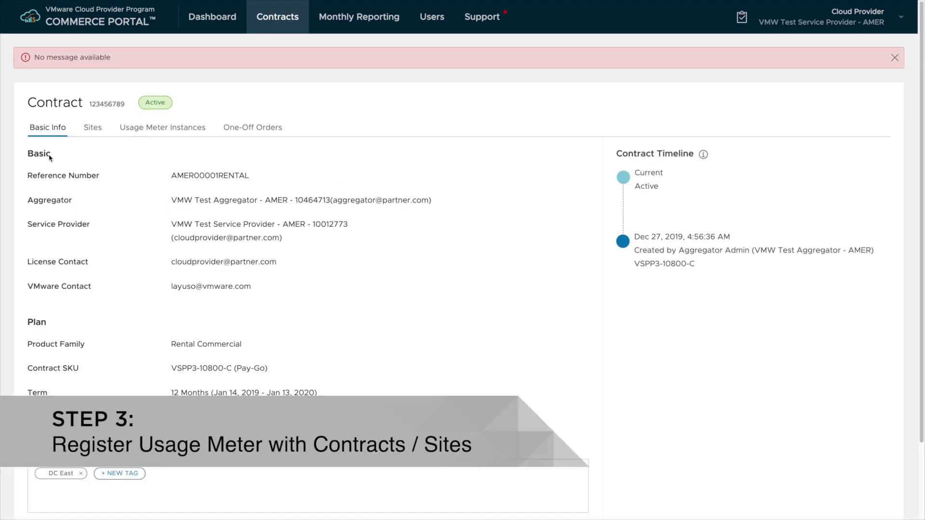
{"action": "left_click", "coordinate": [200, 131]}
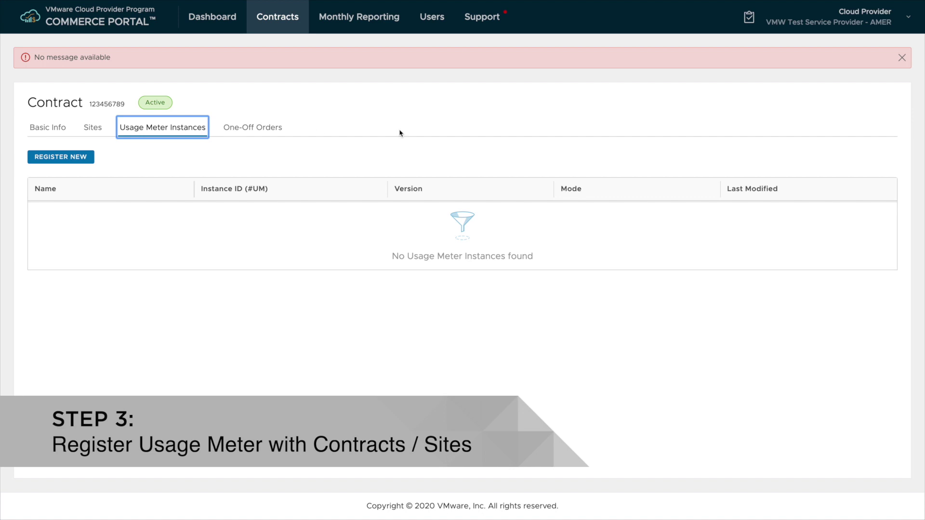
{"action": "left_click", "coordinate": [895, 58]}
- Start a new usage meter registration named UsageMeter3.6.1 and paste in its instance ID
{"action": "left_click", "coordinate": [88, 125]}
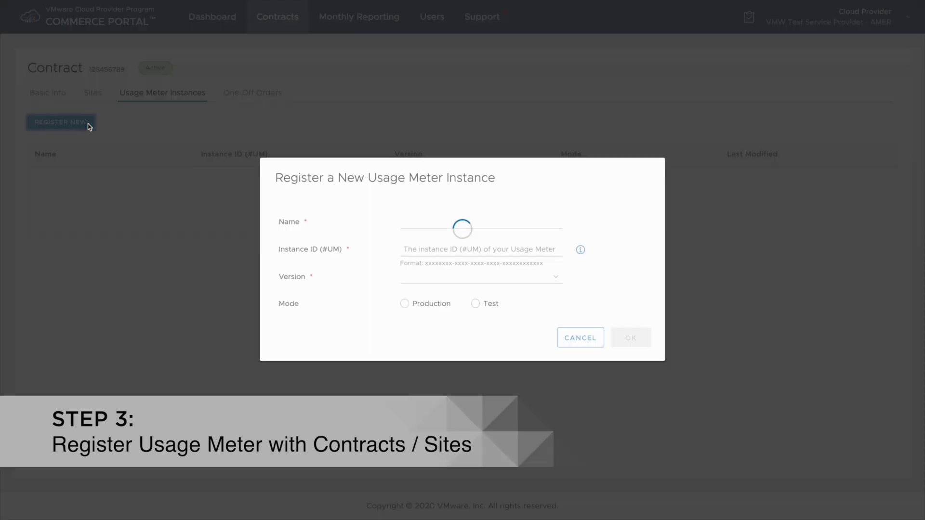
{"action": "left_click", "coordinate": [423, 226]}
{"action": "type", "text": "UsageMee"}
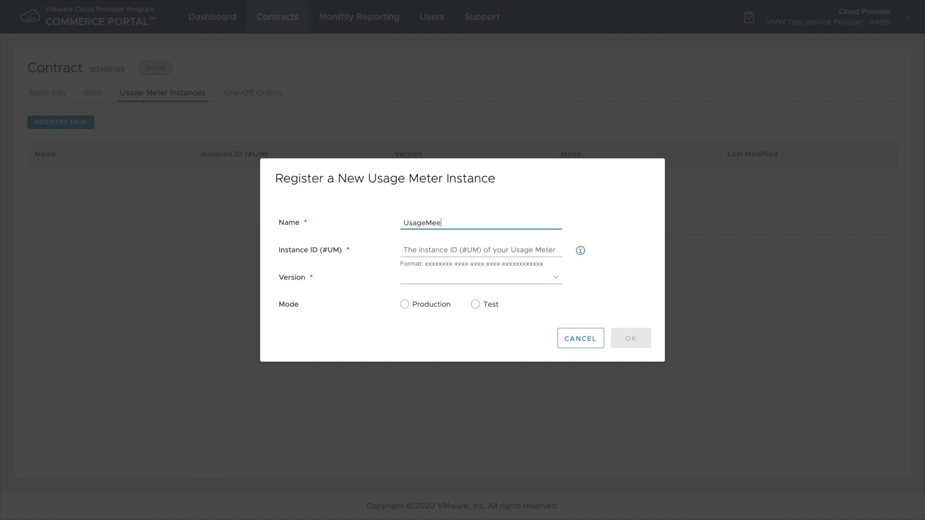
{"action": "key", "text": "BackSpace"}
{"action": "type", "text": "ter3.6.1"}
{"action": "left_click", "coordinate": [430, 251]}
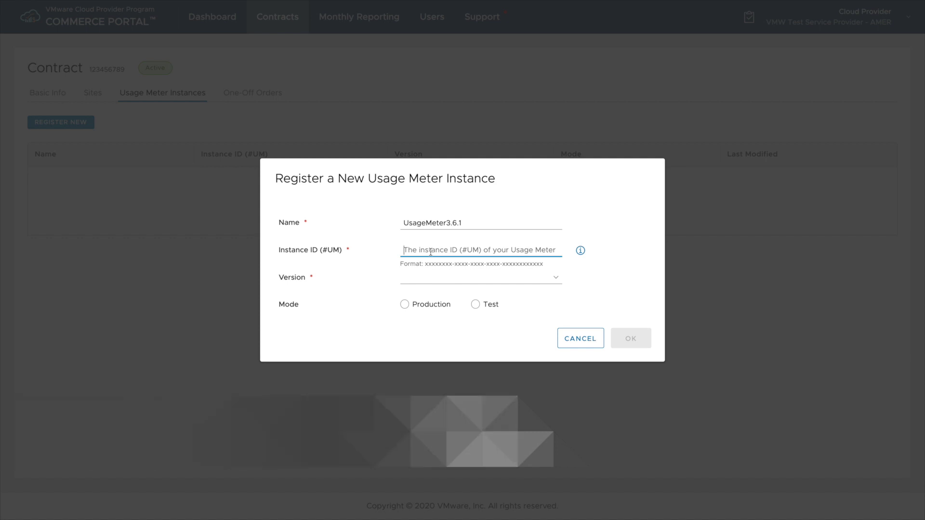
{"action": "type", "text": "abdc034b-dea3-4b8c-8926-e63c6b3a1e12"}
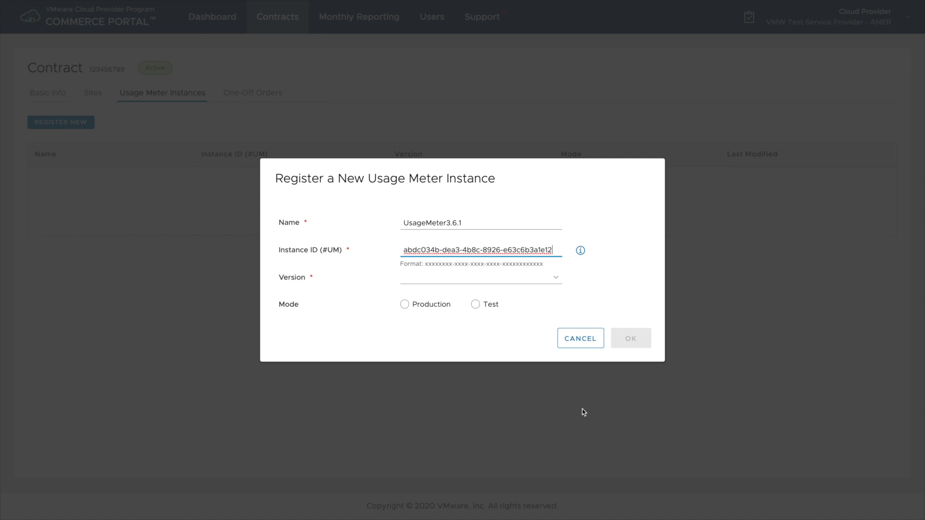
- Set the meter to version v3_6 in Production mode and submit the registration
{"action": "left_click", "coordinate": [555, 278]}
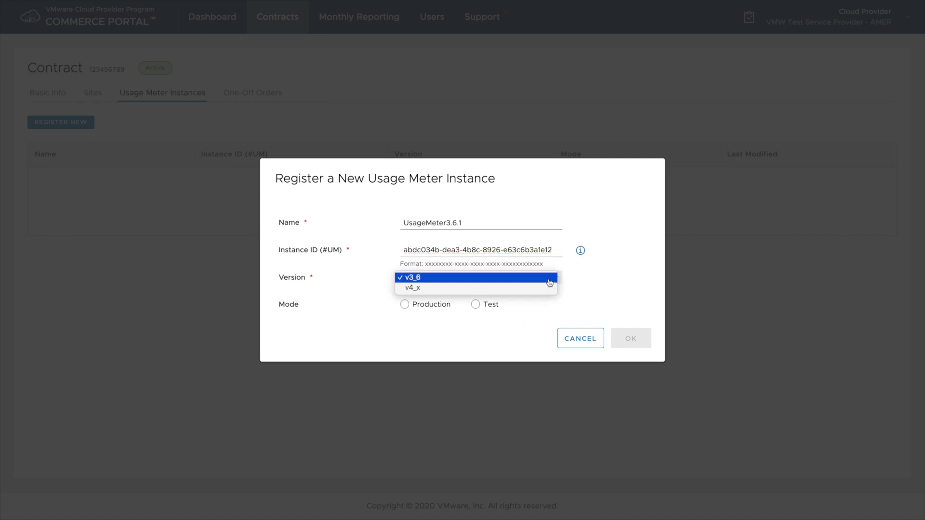
{"action": "left_click", "coordinate": [547, 280]}
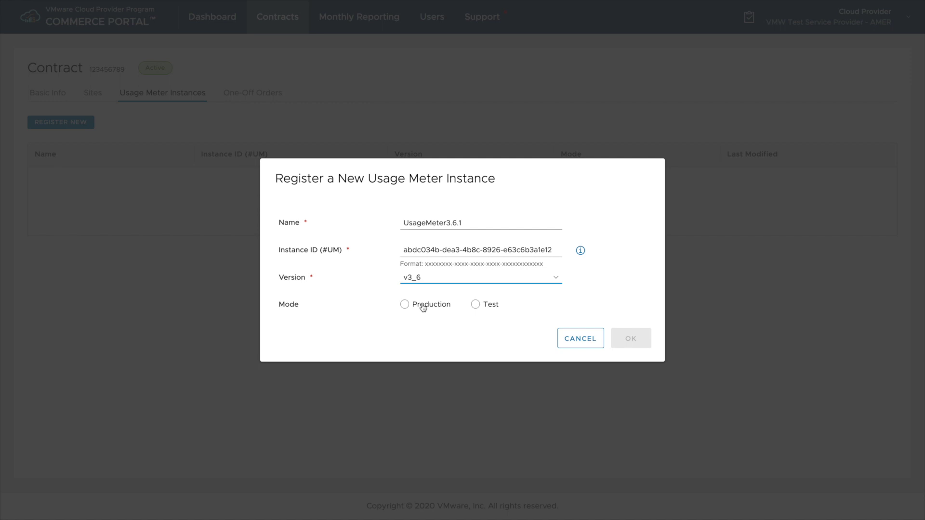
{"action": "left_click", "coordinate": [447, 310]}
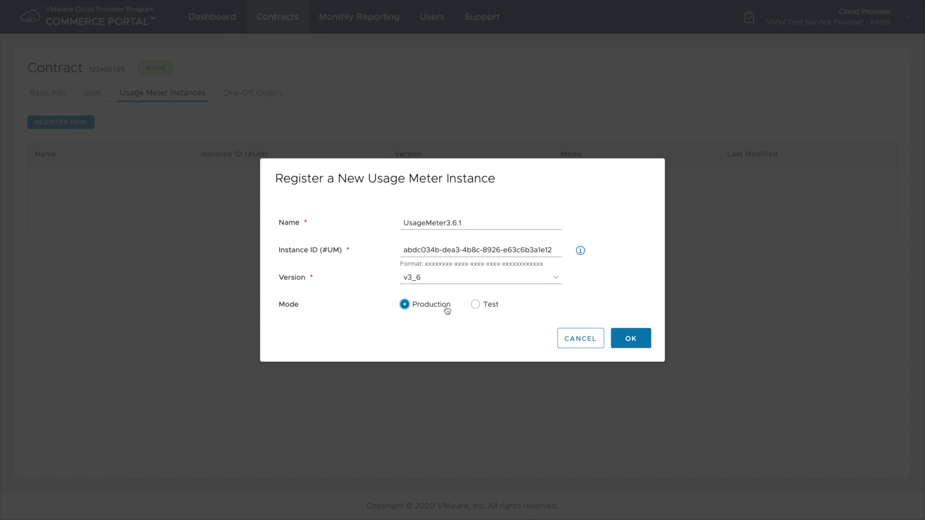
{"action": "left_click", "coordinate": [625, 342]}
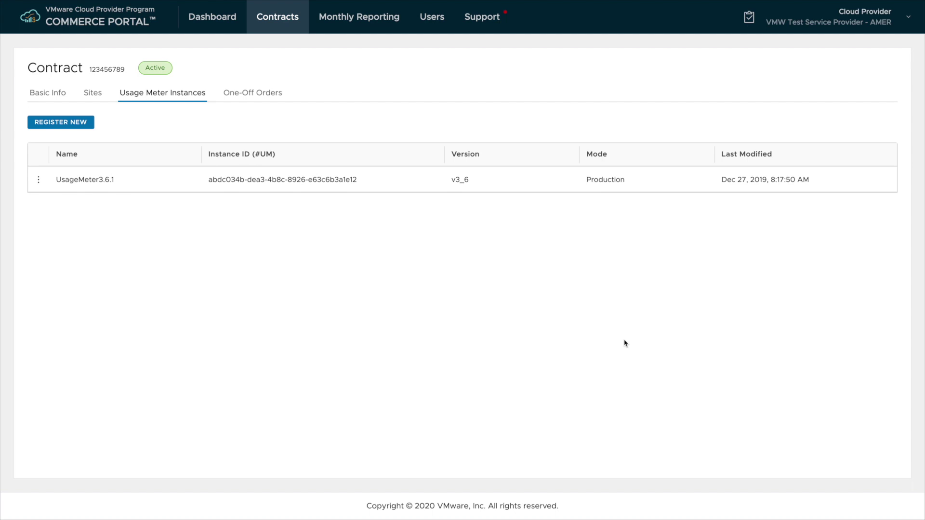
- Choose Edit from the UsageMeter3.6.1 row's actions menu
{"action": "left_click", "coordinate": [39, 182]}
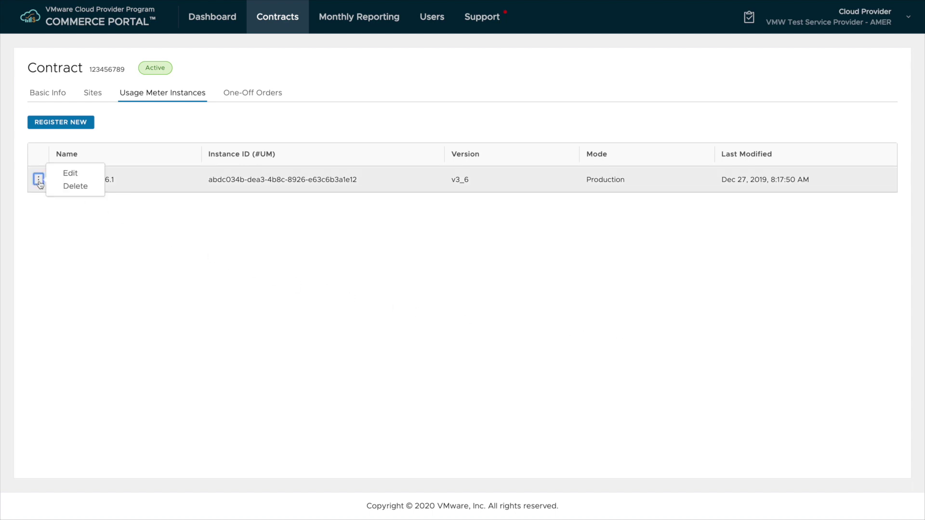
{"action": "left_click", "coordinate": [66, 176]}
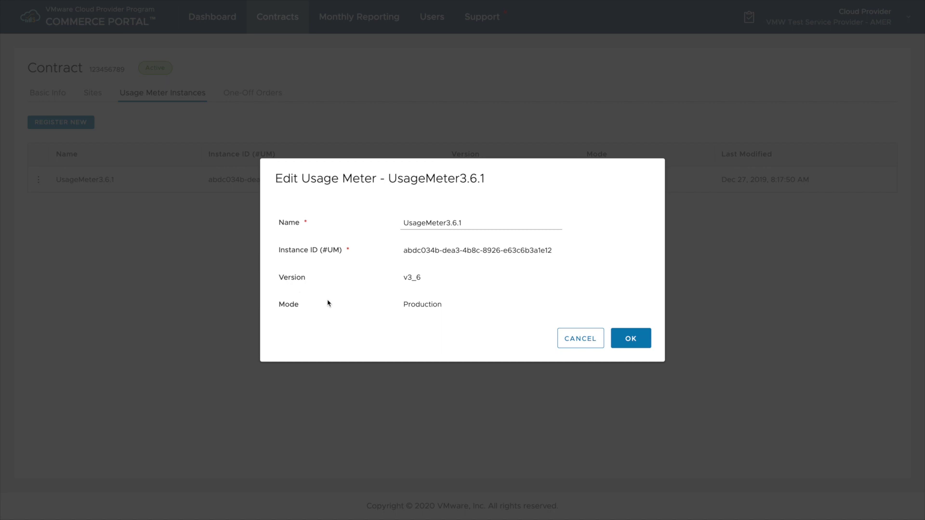